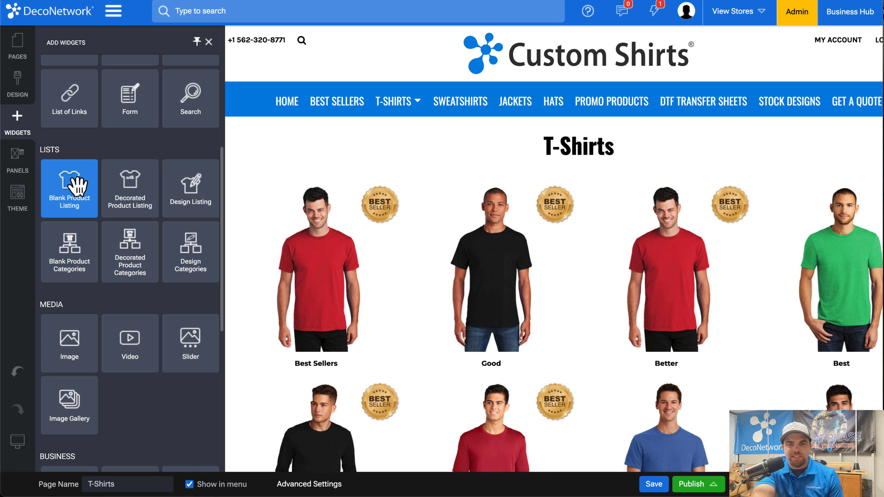
Step: Add a Blank Product Listing widget above the T-Shirts page's existing content and set its product names to Show Below
left_click_drag(78, 184, 361, 139)
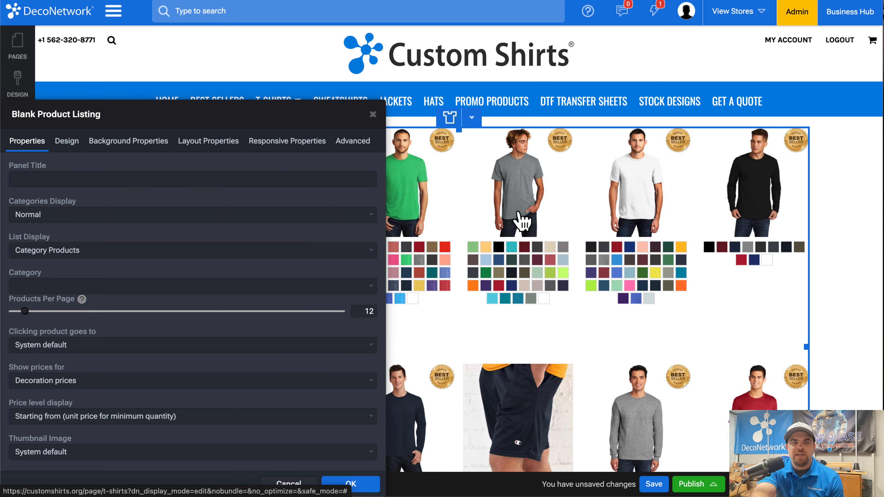
left_click(68, 147)
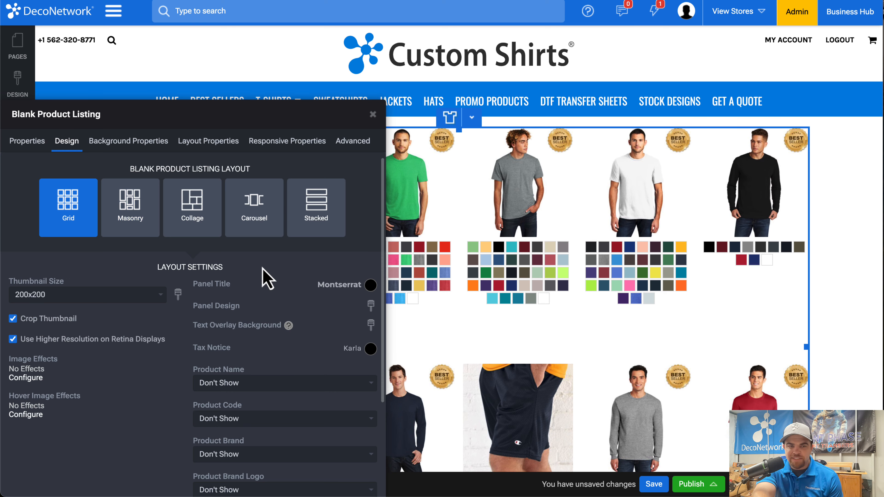
scroll(266, 277, "down", 2)
left_click(270, 319)
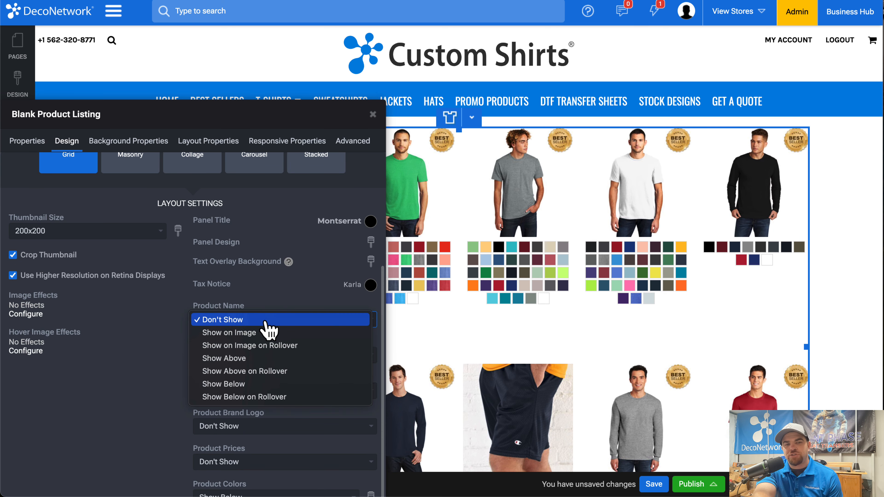
left_click(258, 386)
Step: Set the blank product listing's thumbnail size to 350x350 and its product prices to Show Above
left_click(124, 233)
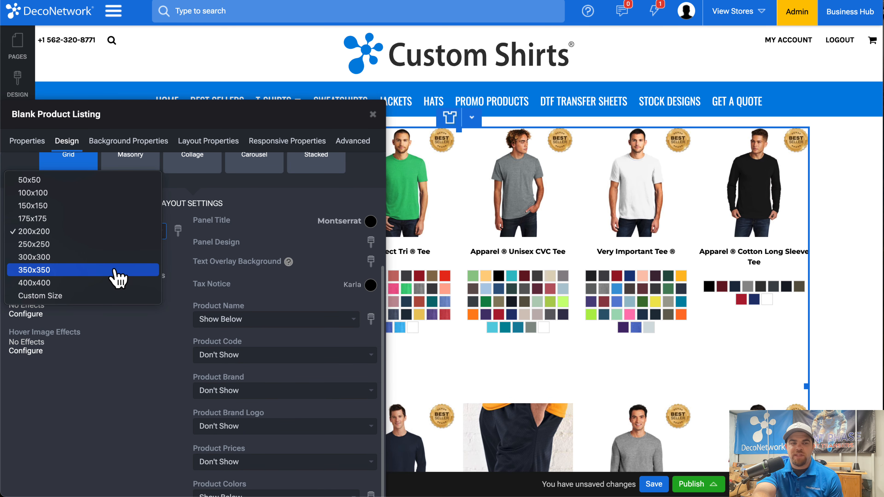
left_click(119, 277)
scroll(282, 409, "down", 1)
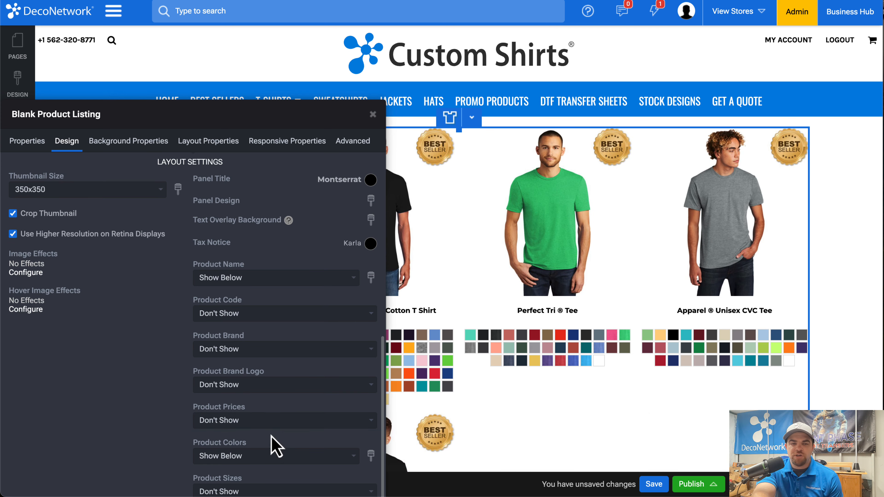
left_click(275, 422)
left_click(275, 459)
Step: Check the product color display options of the blank product listing, keeping Show Below
scroll(268, 466, "down", 1)
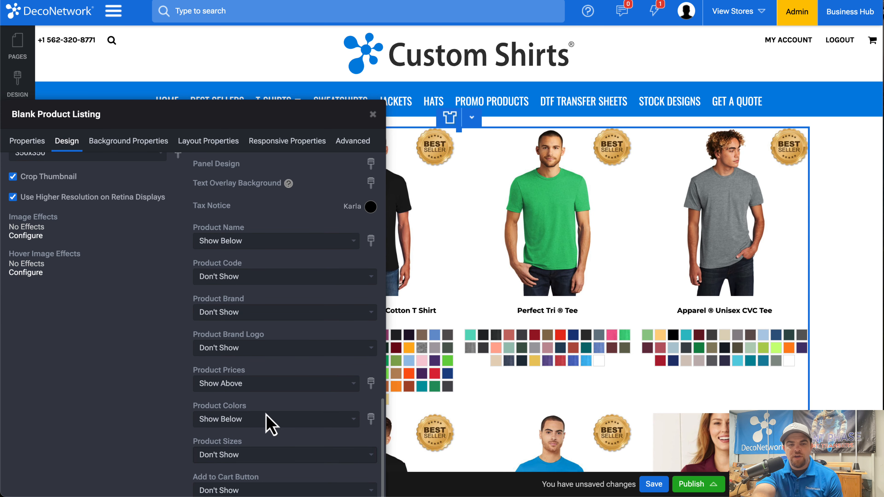
left_click(269, 422)
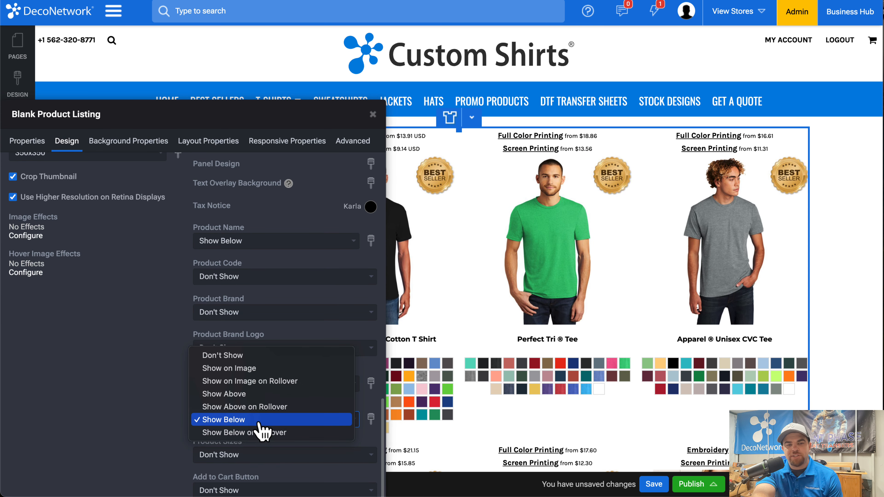
left_click(258, 423)
left_click(343, 422)
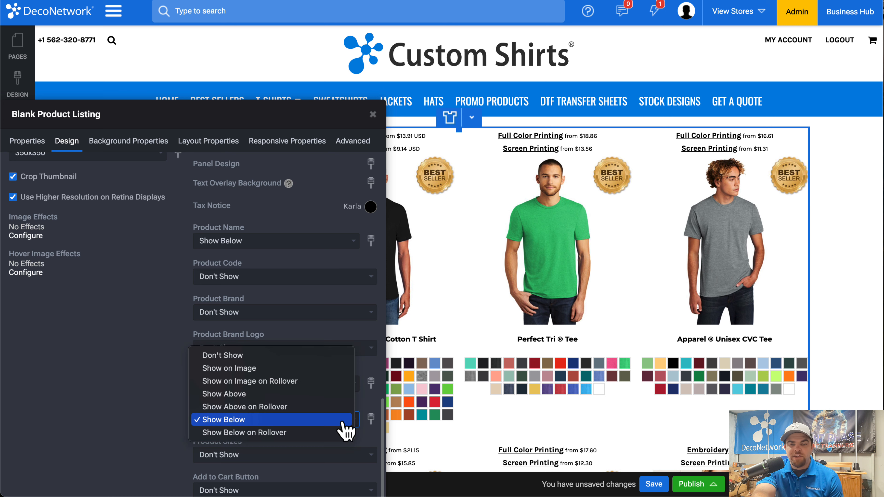
left_click(343, 422)
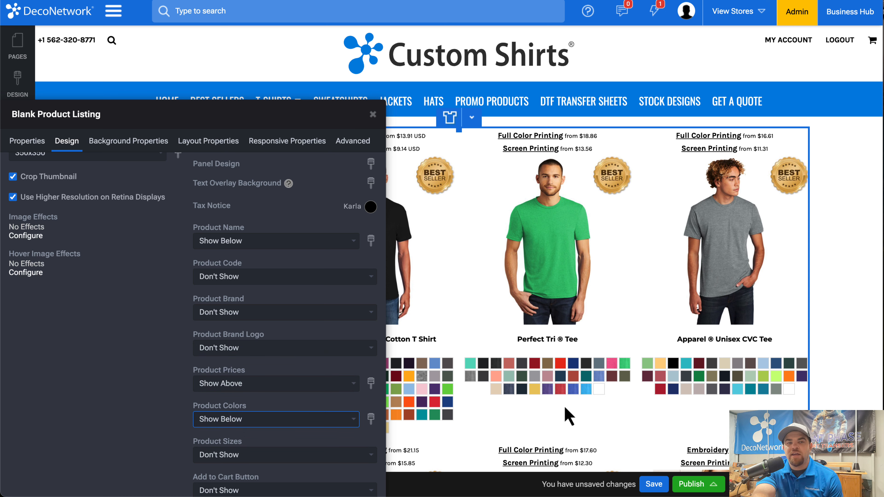
Step: Set the blank product listing's product prices to Show Below and close its settings
left_click(331, 384)
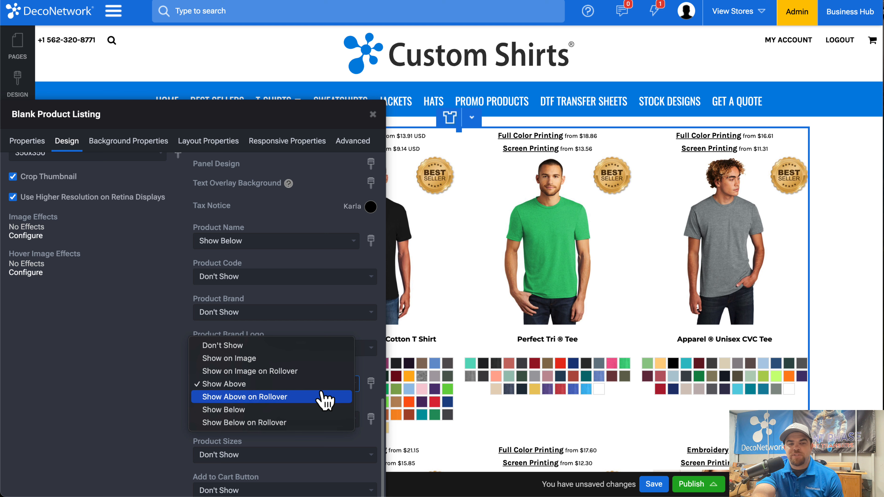
left_click(312, 411)
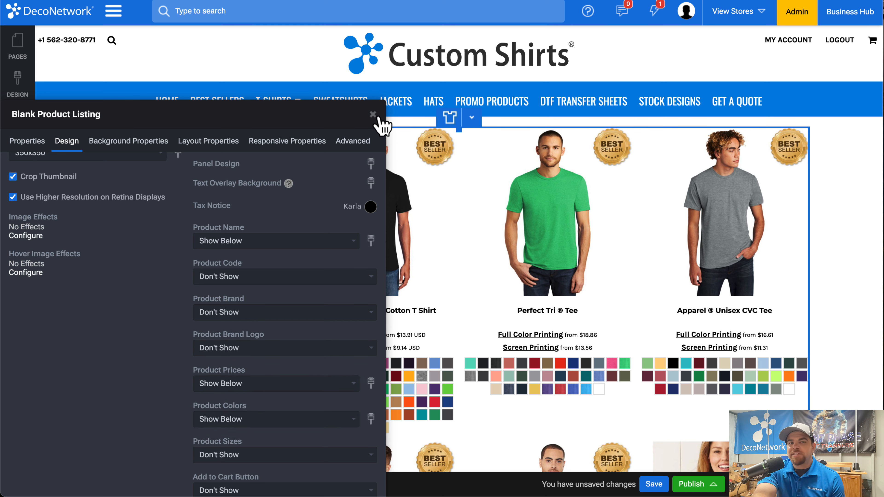
left_click(66, 85)
Step: Add a Decorated Product Listing widget at the top of the page content with a 300x300 thumbnail size
left_click(18, 47)
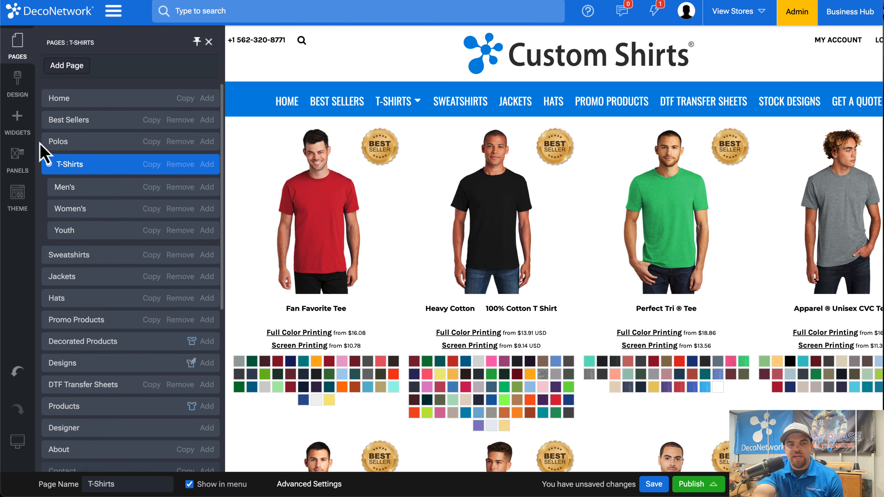
left_click(24, 135)
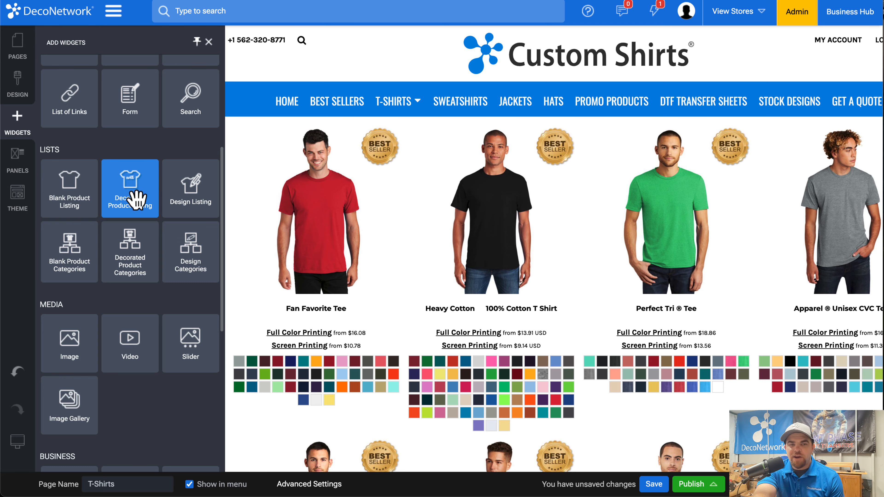
left_click_drag(137, 200, 338, 209)
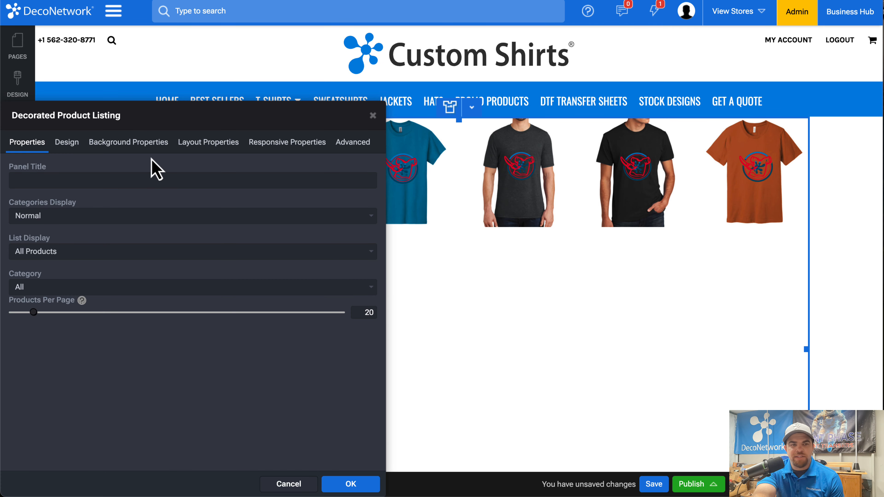
left_click(67, 143)
left_click(94, 300)
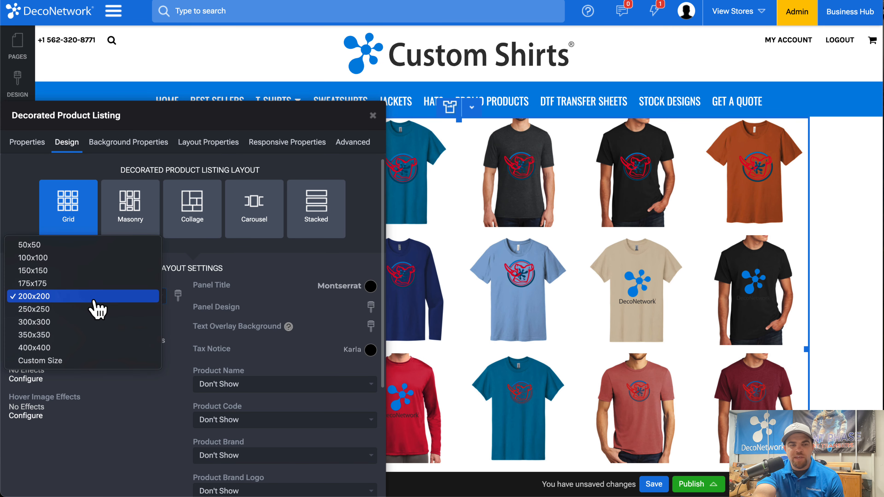
left_click(96, 322)
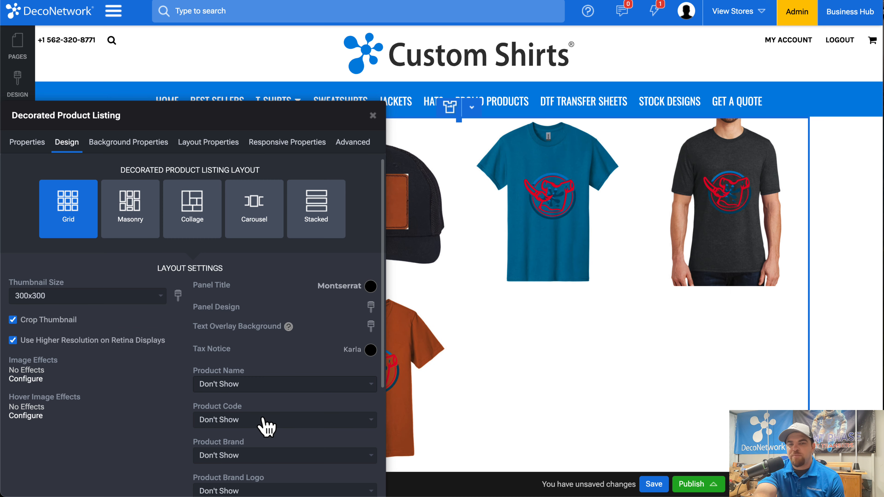
left_click(373, 117)
Step: Add a Design Listing widget at the top of the page content with thumbnail cropping turned off and 350x350 thumbnails
left_click(17, 123)
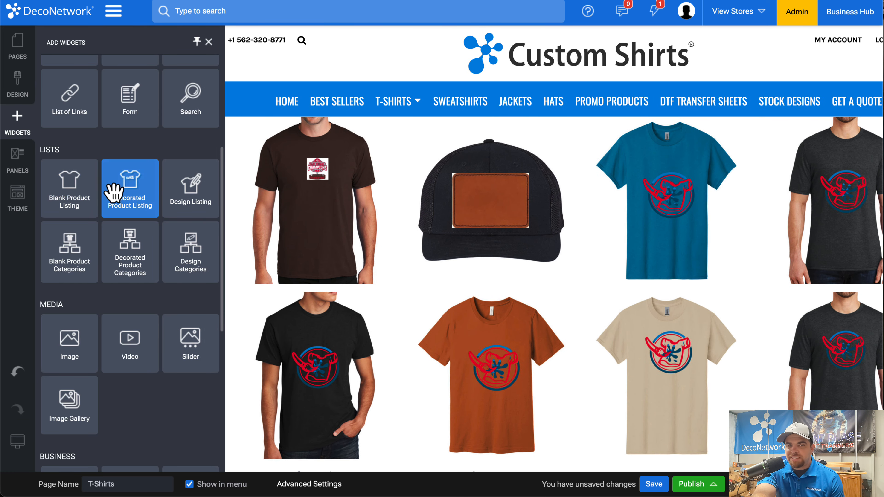
left_click_drag(190, 188, 299, 221)
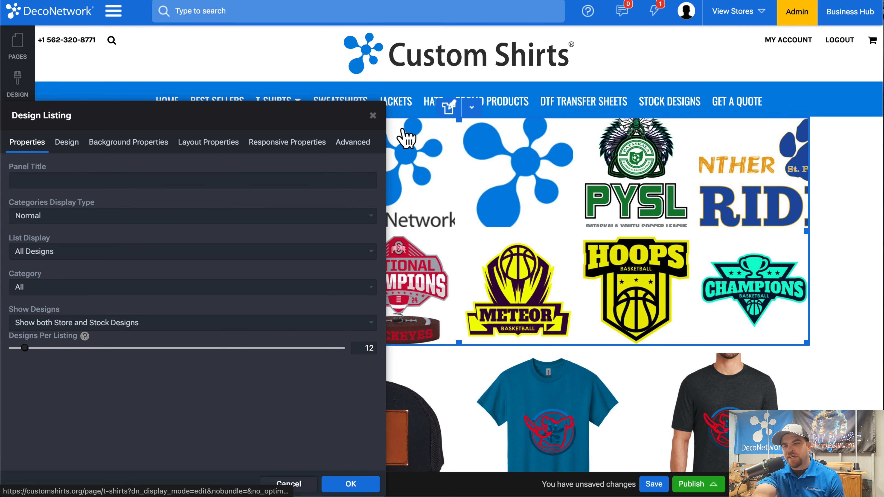
left_click(66, 143)
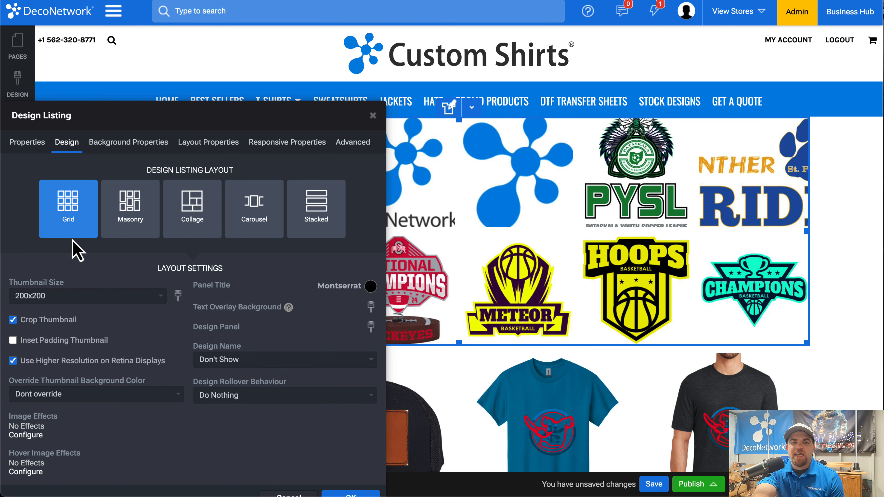
left_click(57, 326)
left_click(131, 298)
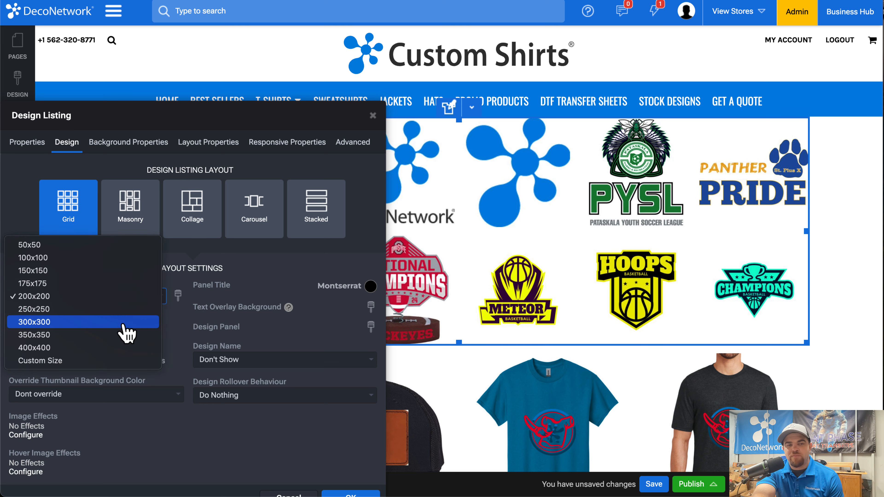
left_click(124, 335)
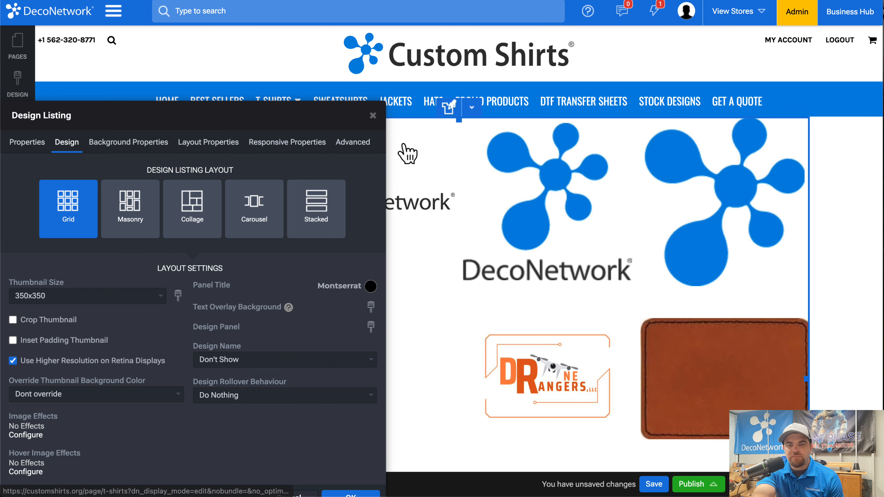
left_click(373, 117)
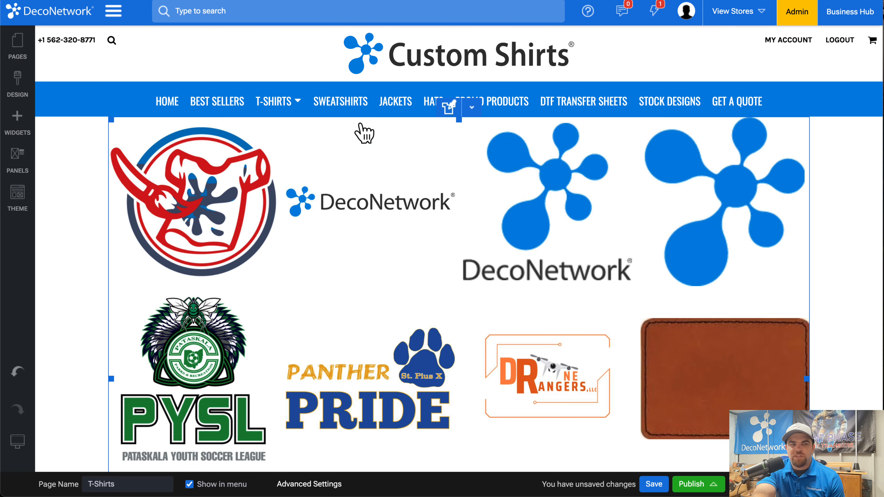
Step: Add a Blank Product Categories widget at the top of the page content and set its category names to Show Below
left_click(19, 131)
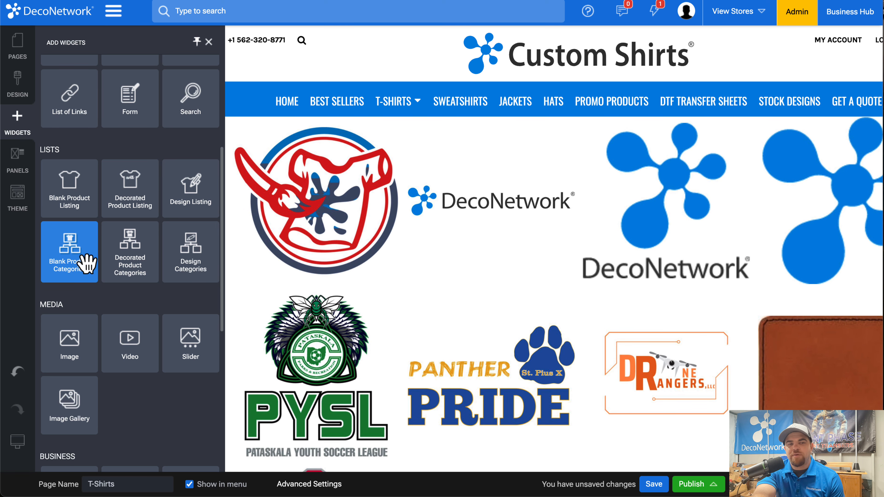
left_click_drag(86, 265, 340, 253)
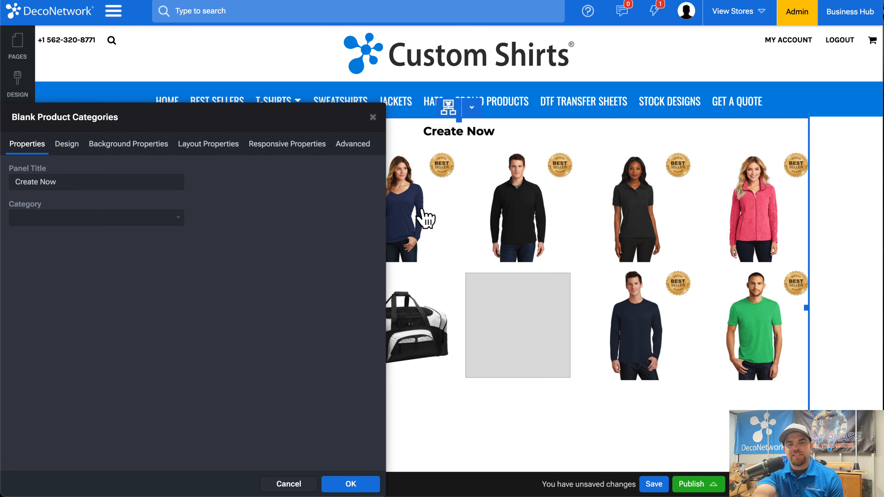
left_click(67, 144)
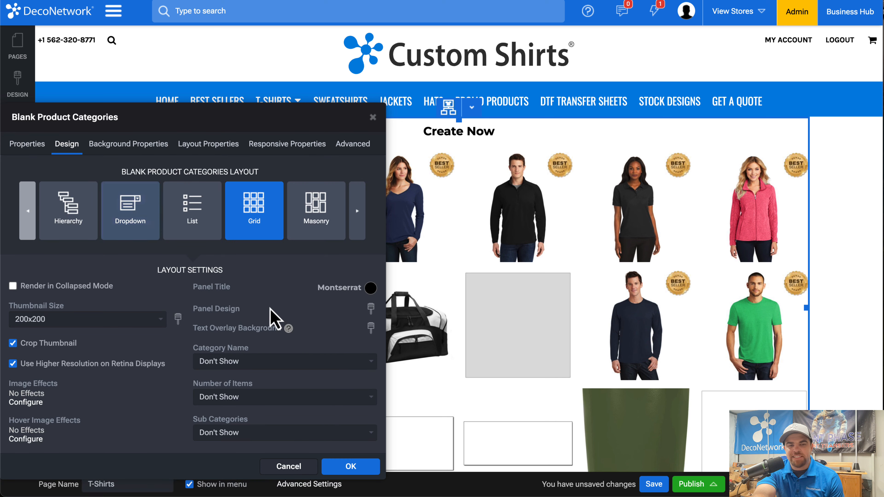
left_click(266, 364)
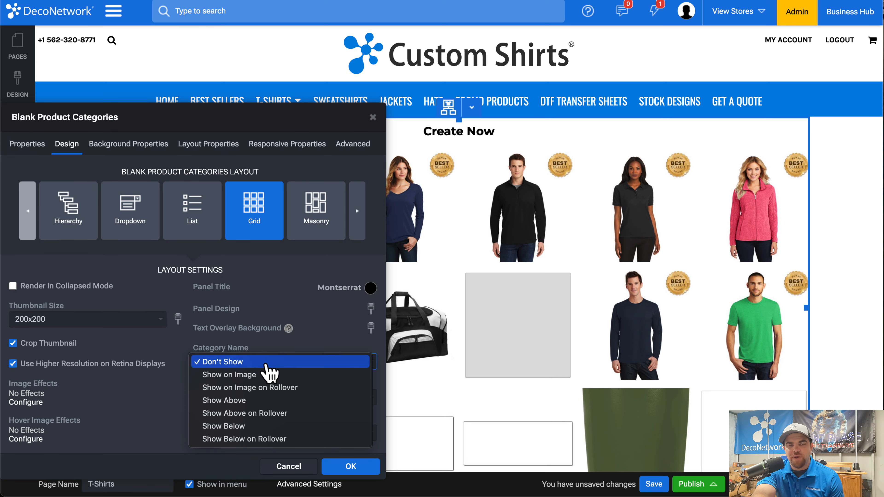
left_click(258, 425)
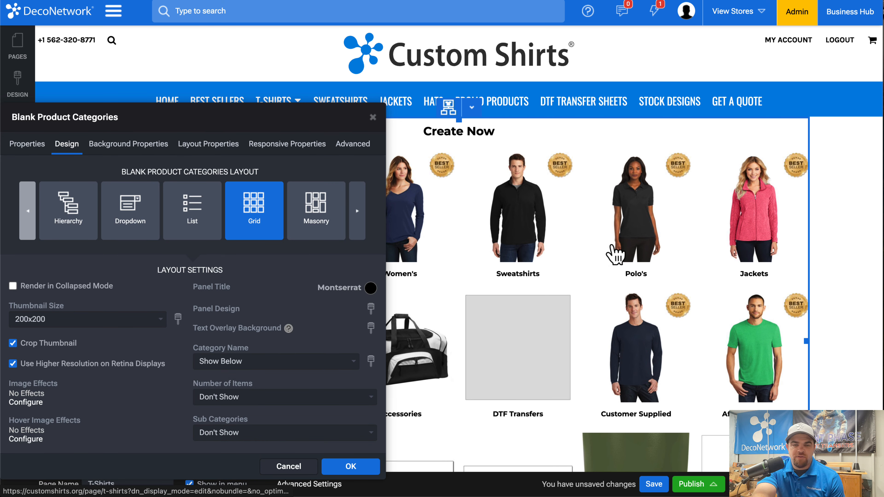
Step: Set the blank product categories' thumbnail size to 300x300 and apply the widget settings
left_click(110, 319)
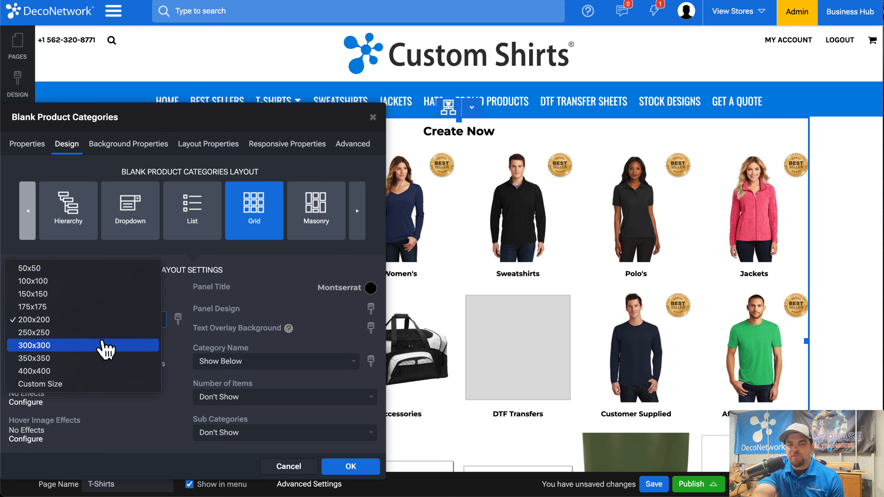
left_click(465, 226)
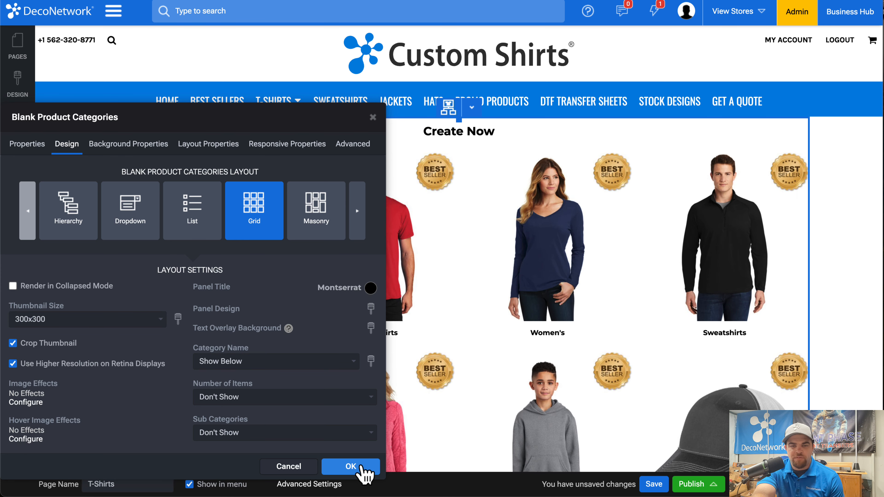
left_click(351, 467)
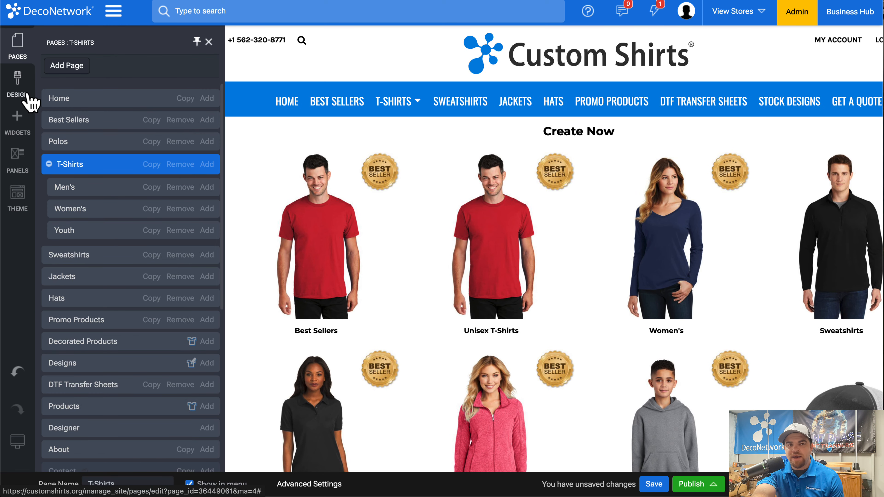
Step: Add a Design Categories widget above the product categories, accepting its default settings for both store and stock designs
left_click(21, 84)
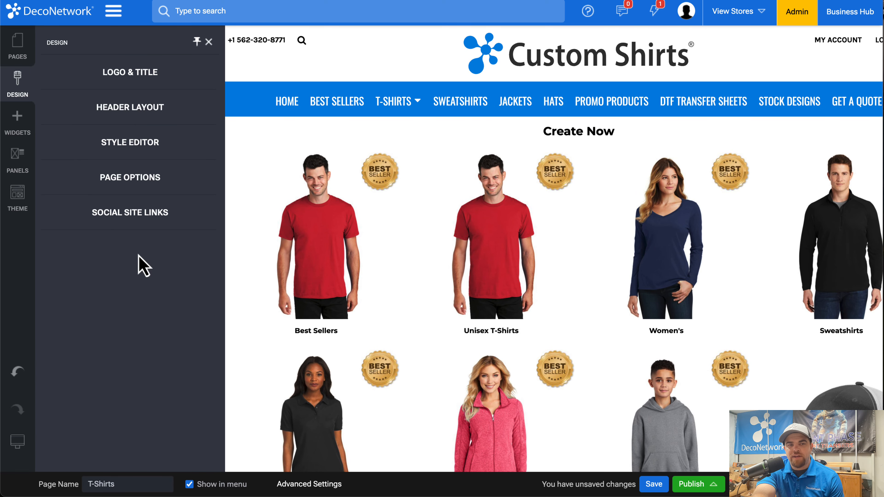
left_click(25, 127)
scroll(162, 324, "down", 1)
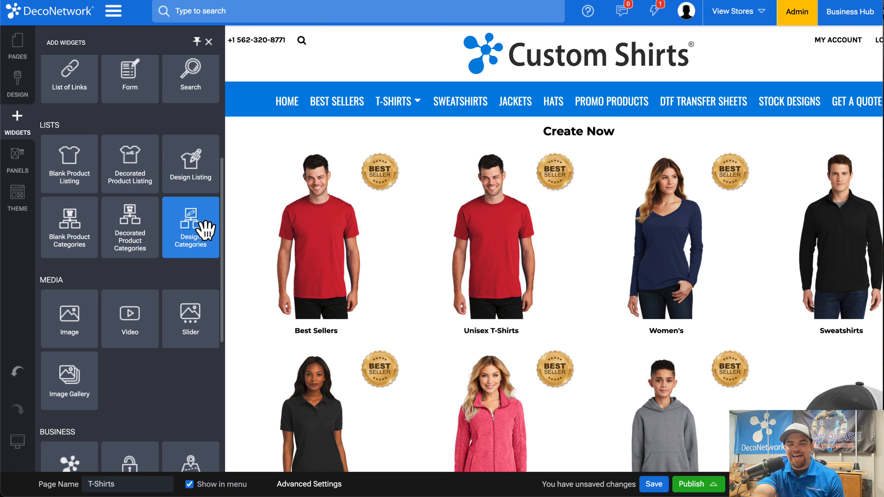
left_click_drag(206, 229, 452, 126)
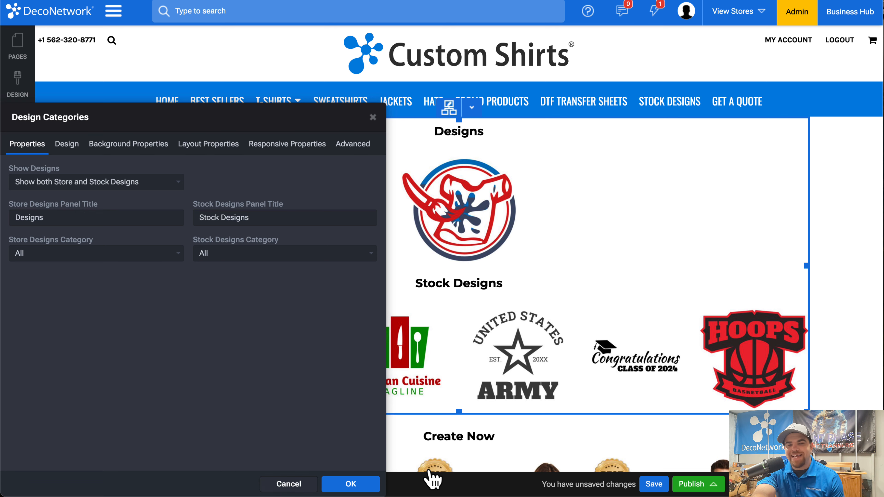
left_click(351, 485)
Step: Save the T-Shirts page and look over the added widgets
left_click(660, 484)
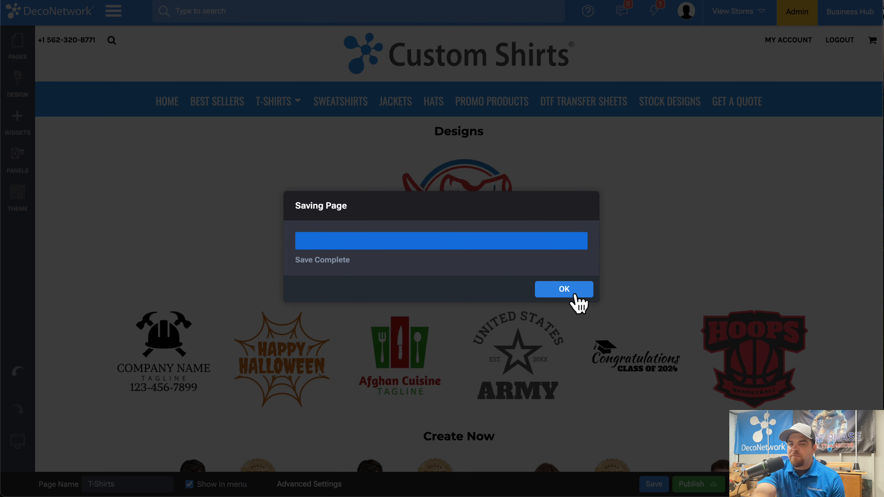
left_click(572, 292)
scroll(577, 303, "down", 10)
scroll(579, 304, "down", 12)
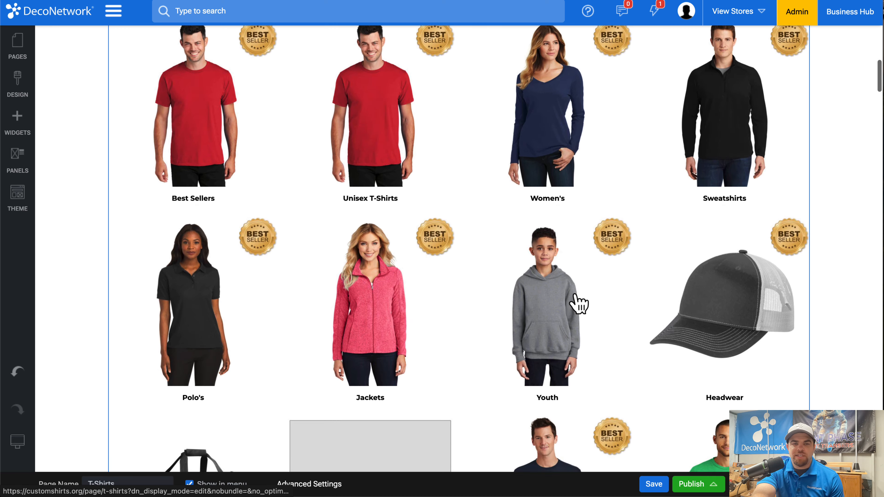
Step: Add another Blank Product Categories widget below the stock designs and close its settings without changes
scroll(578, 302, "down", 12)
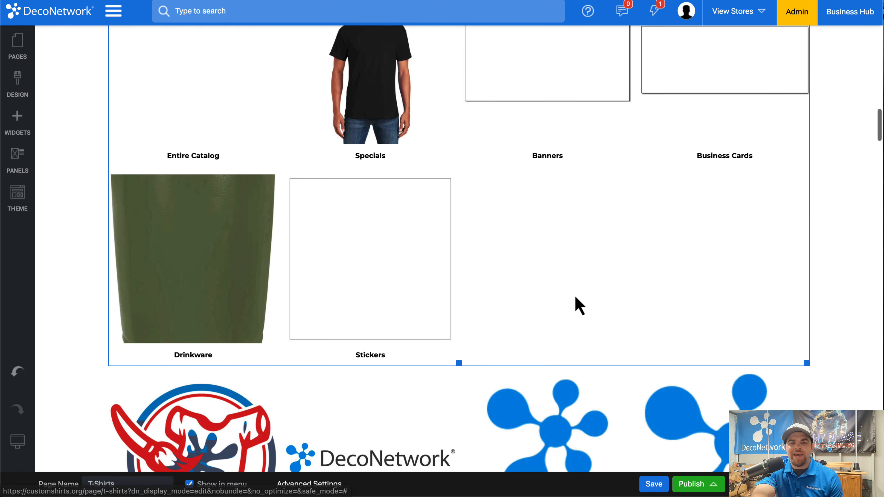
scroll(578, 302, "up", 20)
left_click(17, 120)
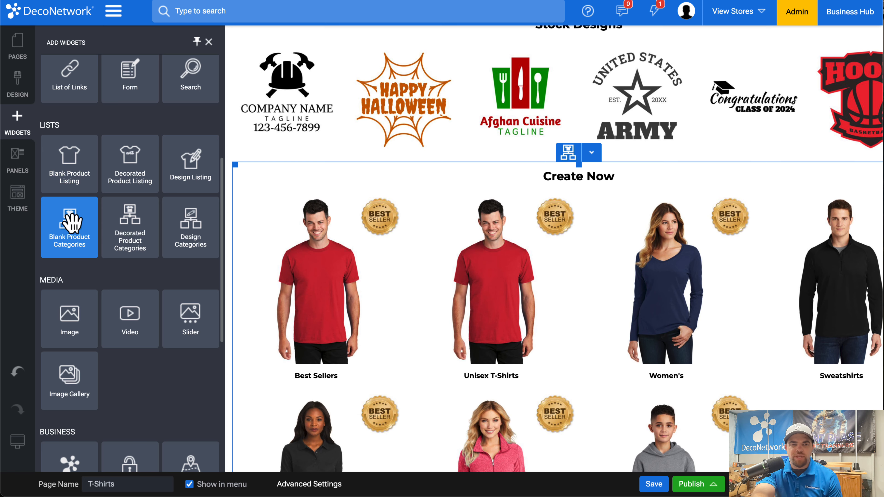
left_click_drag(71, 220, 389, 288)
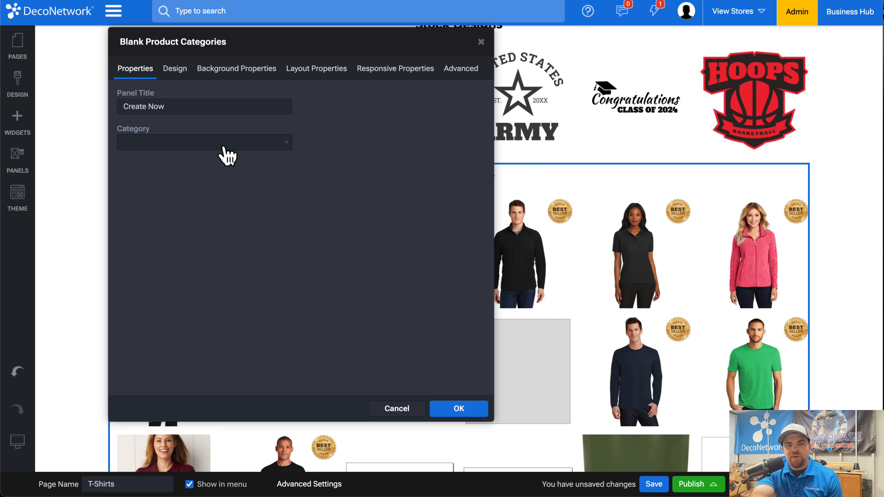
left_click(482, 42)
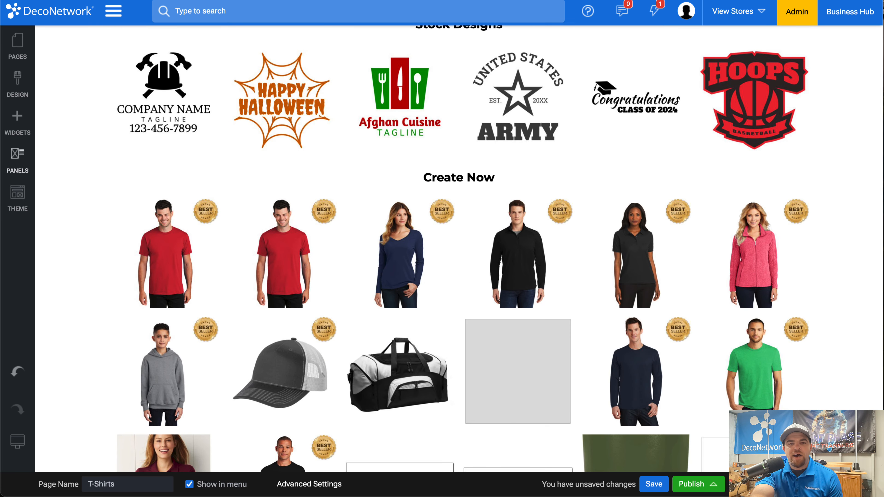
Step: Add a Blank Product Listing widget directly below the stock designs and set its categories display to Display Categories as Tabs
left_click(21, 117)
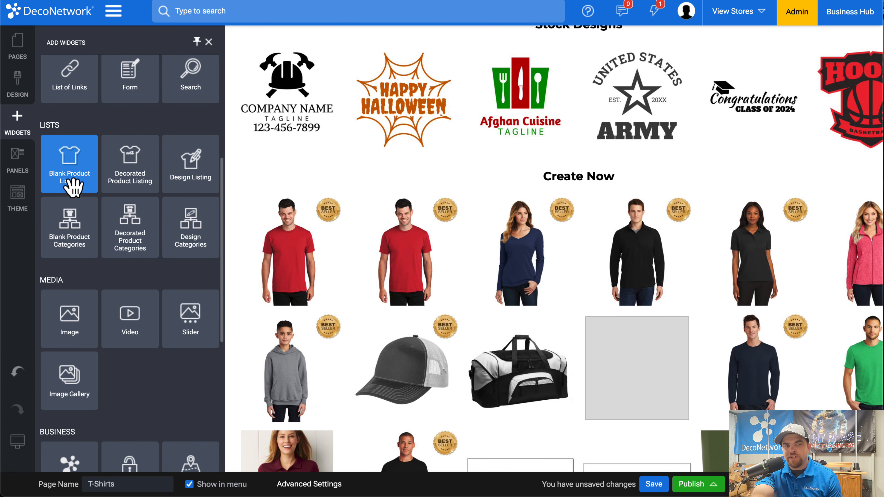
left_click_drag(72, 172, 348, 210)
left_click(155, 190)
left_click(152, 177)
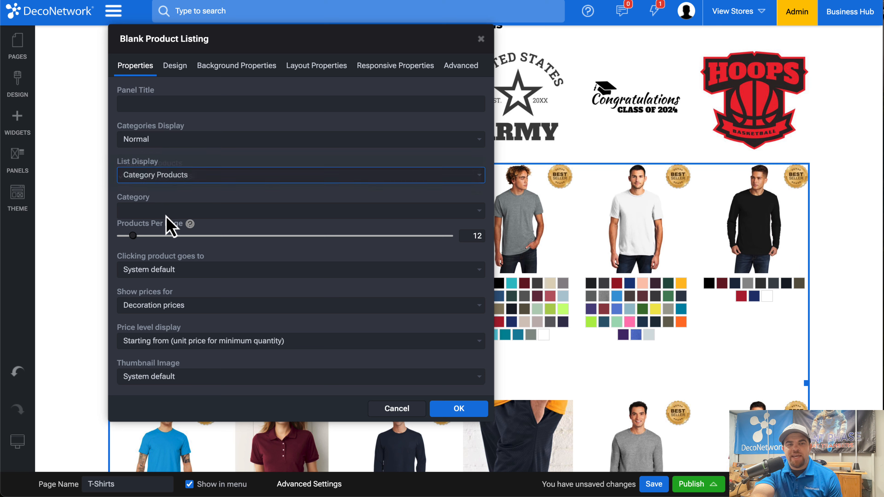
left_click(158, 212)
left_click(264, 118)
left_click(212, 180)
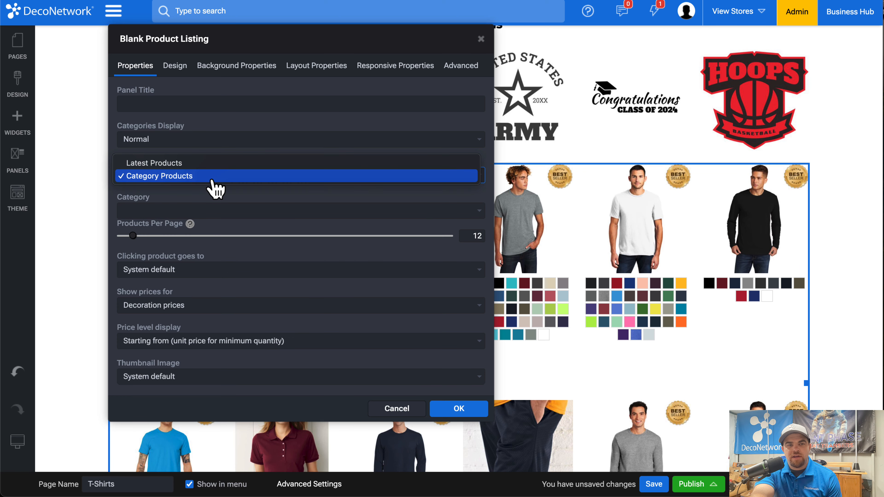
left_click(211, 144)
left_click(211, 143)
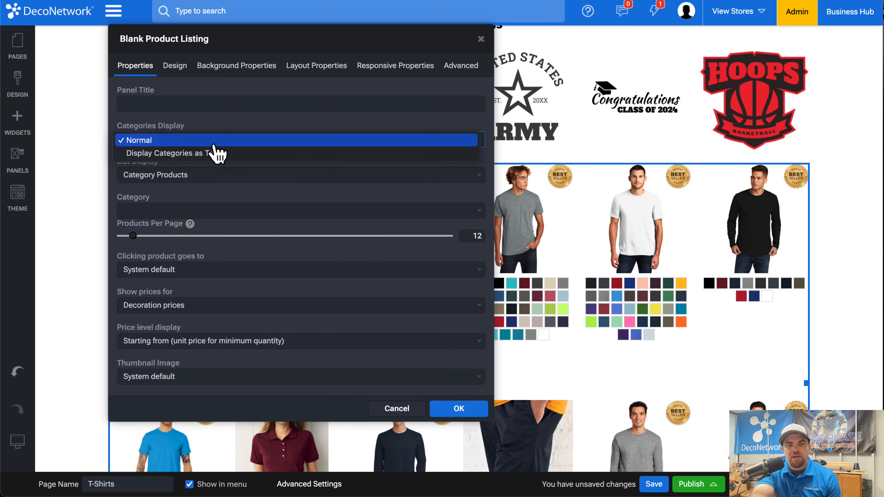
left_click(231, 157)
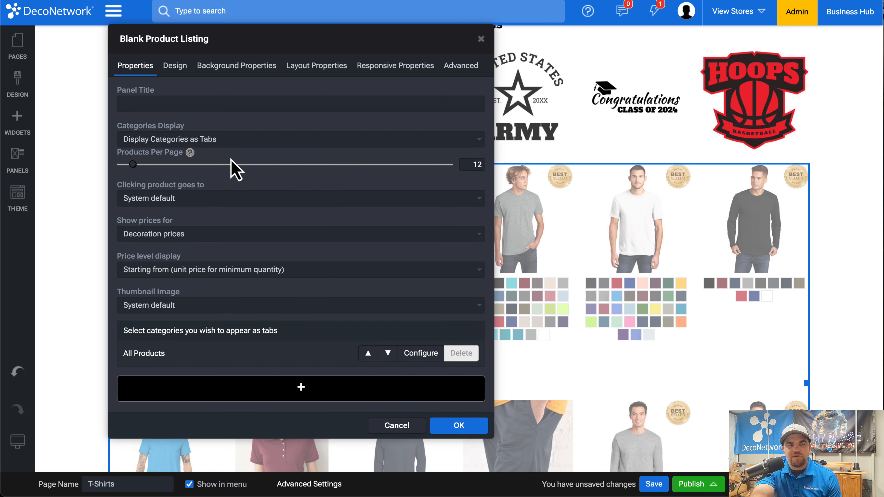
Step: Add a category tab entry to the product listing and set its tab type to Group, keeping Primary Categories
left_click(312, 395)
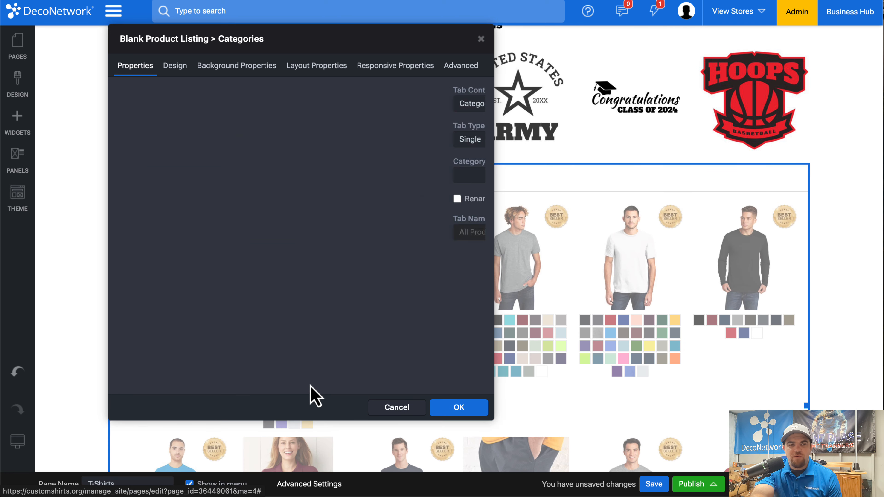
left_click(155, 178)
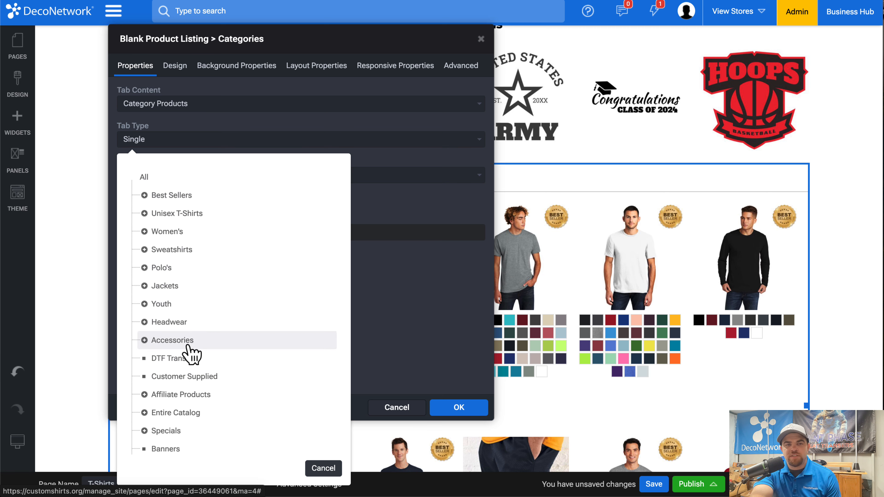
left_click(194, 139)
left_click(193, 141)
left_click(194, 141)
left_click(193, 141)
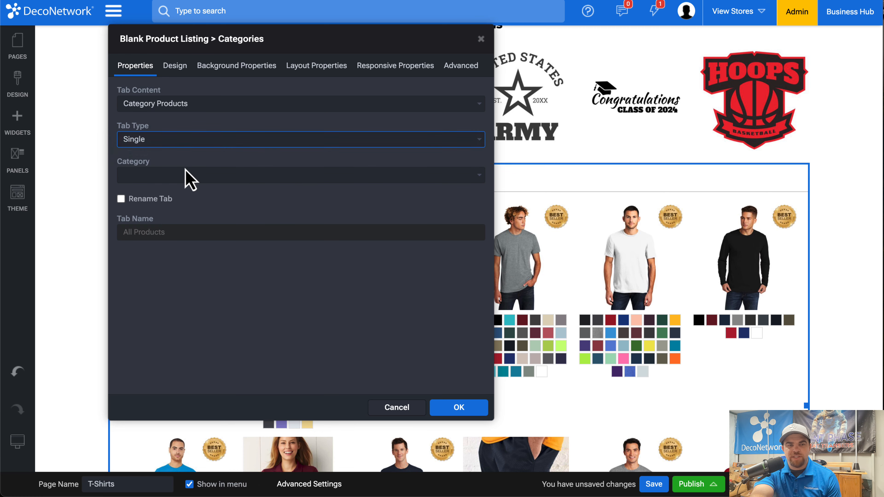
left_click(188, 144)
left_click(184, 154)
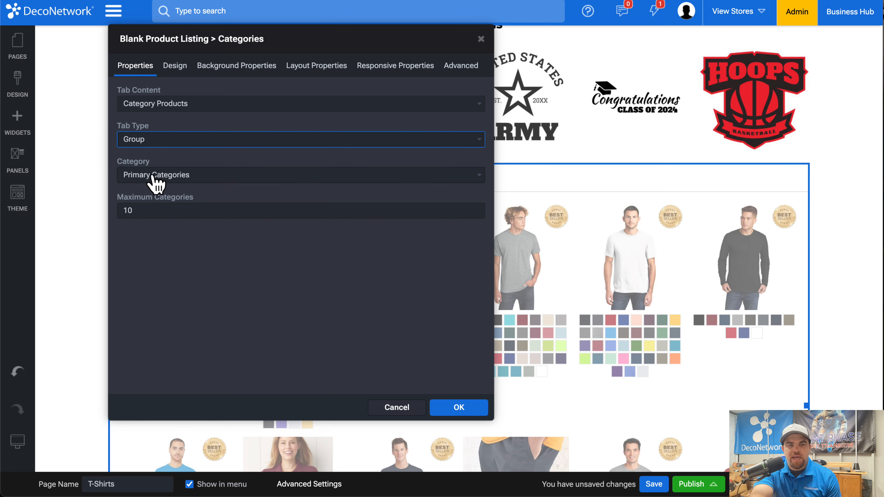
Step: Set the product listing's thumbnail size to 300x300 and its product names to Show Below
left_click(177, 65)
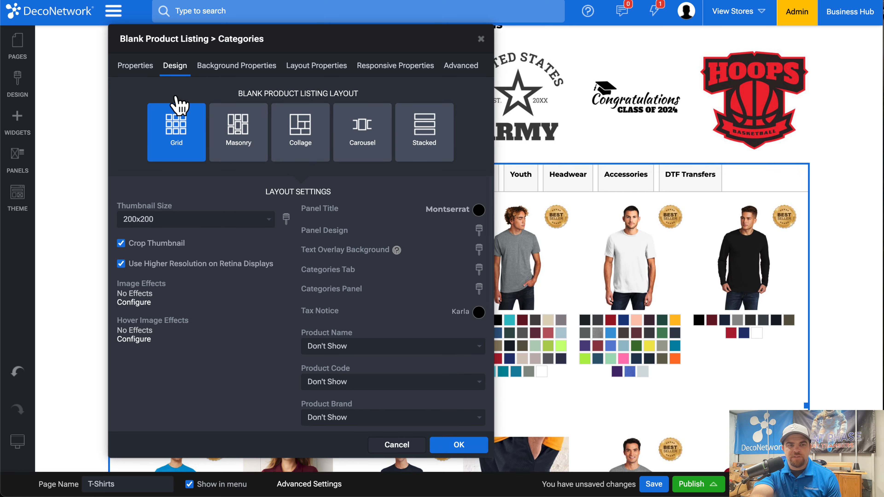
left_click(242, 220)
left_click(240, 246)
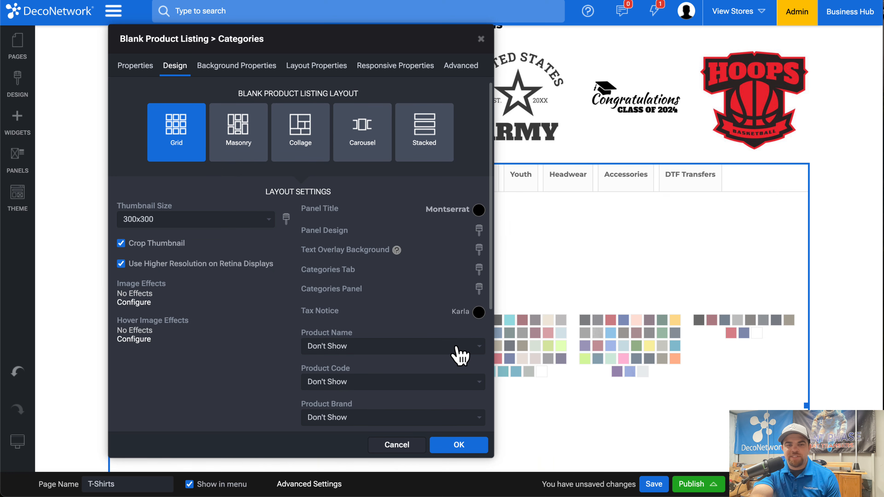
left_click(452, 348)
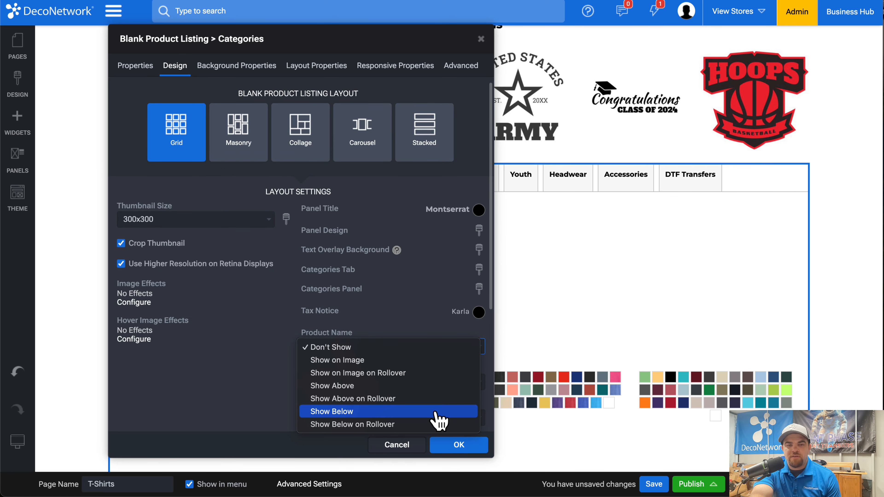
left_click(439, 411)
Step: Align the product listing's category tabs to the center
left_click(484, 290)
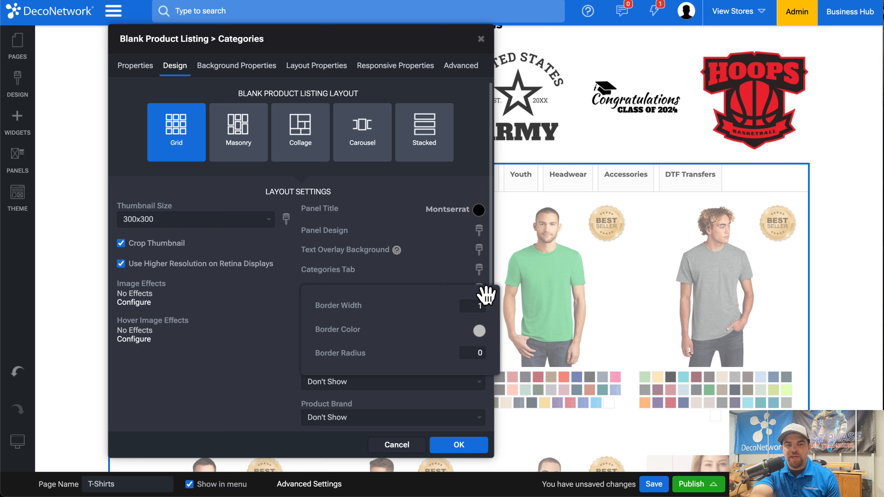
left_click(482, 272)
left_click(482, 272)
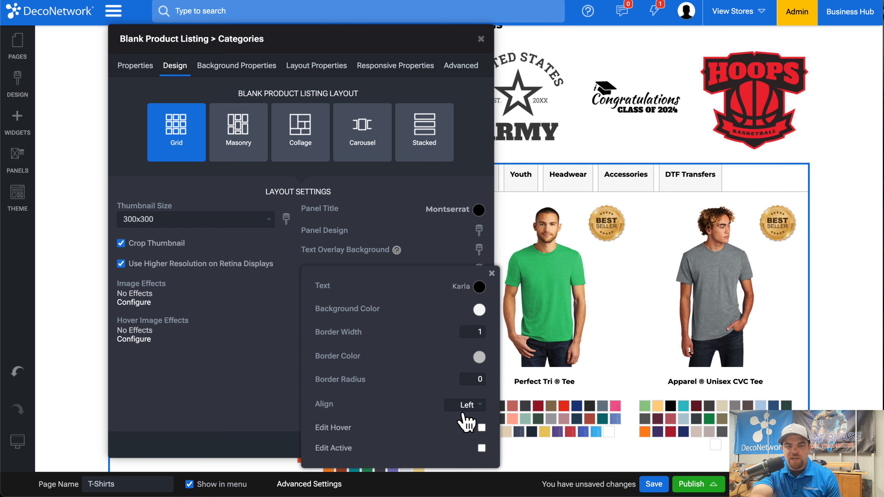
left_click(468, 405)
left_click(465, 393)
left_click(637, 168)
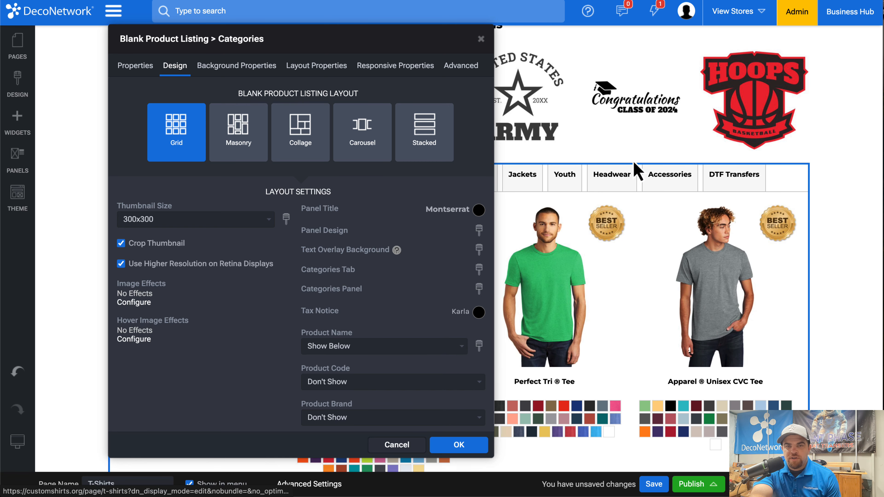
Step: Apply the product listing settings and save the T-Shirts page
left_click(459, 446)
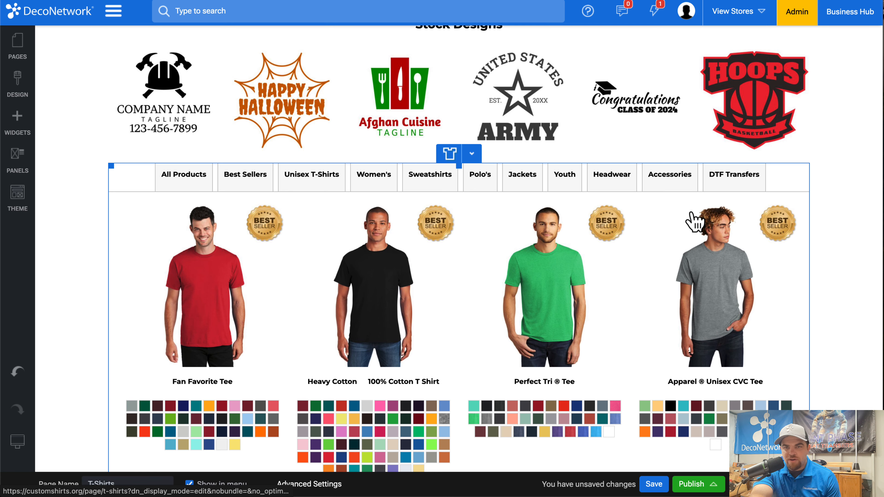
left_click(660, 484)
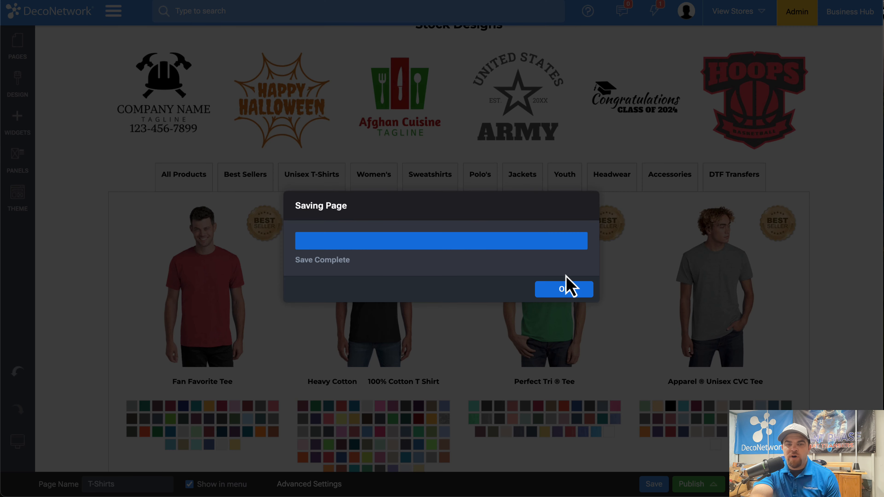
left_click(564, 289)
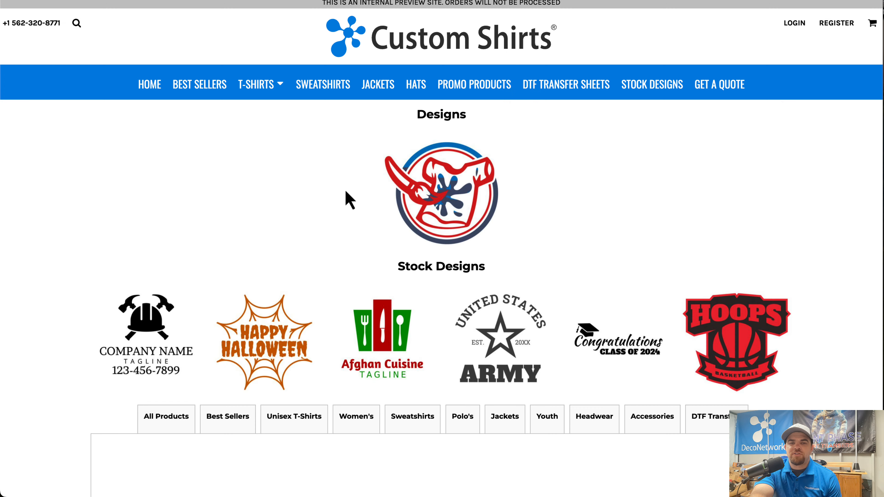
Step: Check the product listing's category tabs in the store preview, from Unisex T-Shirts through DTF Transfers
scroll(349, 205, "down", 5)
left_click(421, 253)
left_click(468, 262)
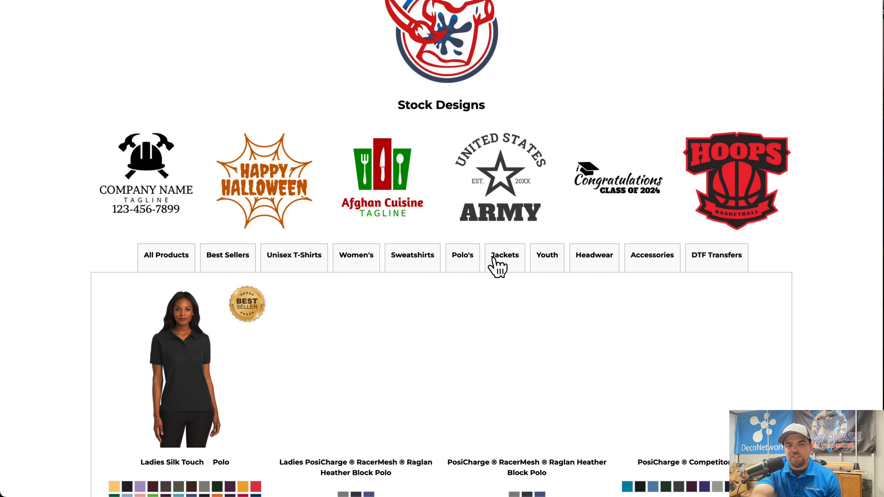
left_click(498, 262)
left_click(555, 262)
left_click(604, 266)
left_click(637, 263)
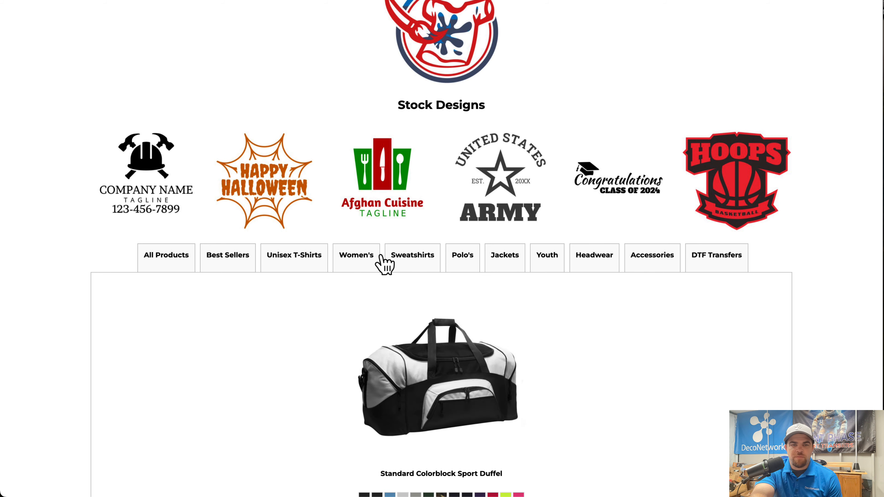
left_click(345, 263)
left_click(289, 266)
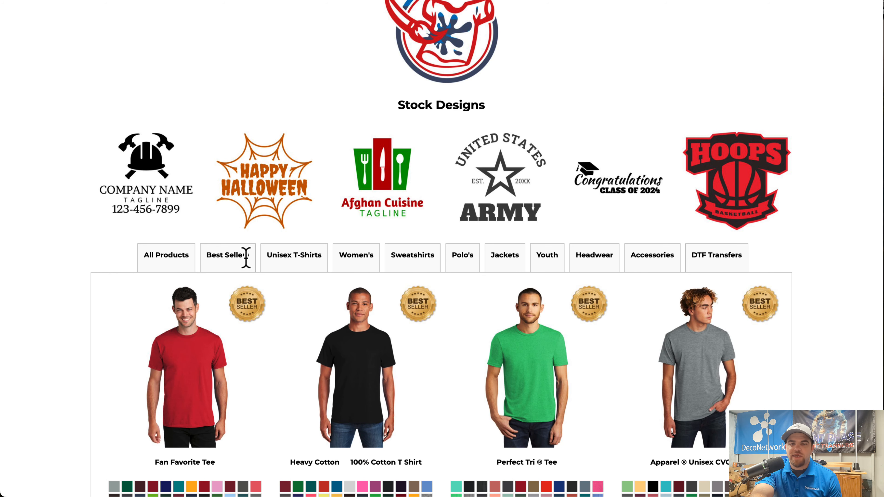
left_click(370, 261)
left_click(421, 261)
left_click(452, 259)
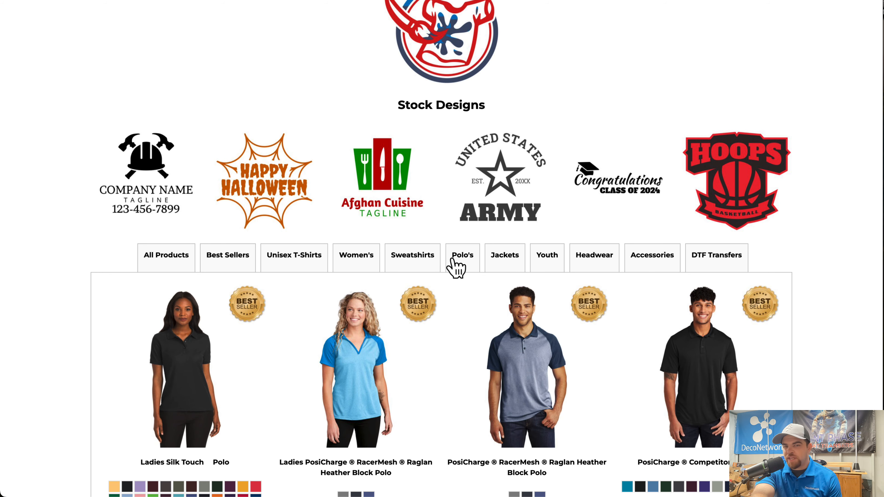
left_click(508, 260)
left_click(554, 265)
left_click(591, 265)
left_click(654, 264)
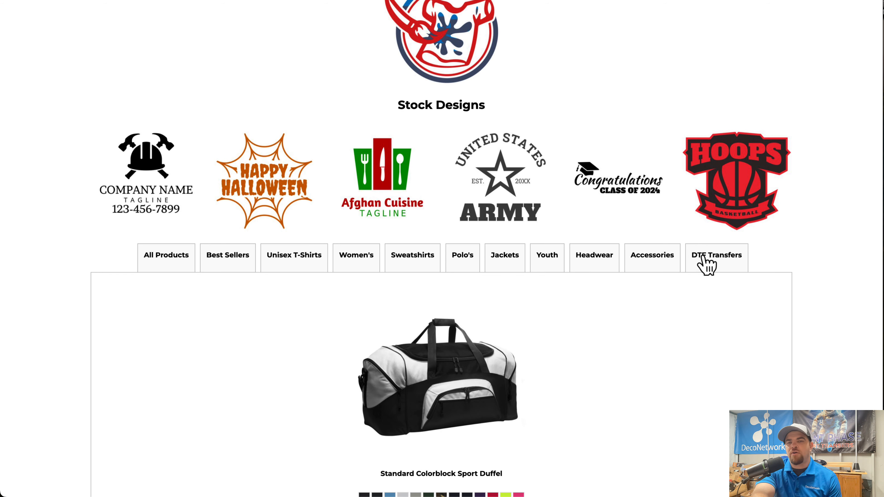
left_click(717, 264)
left_click(654, 264)
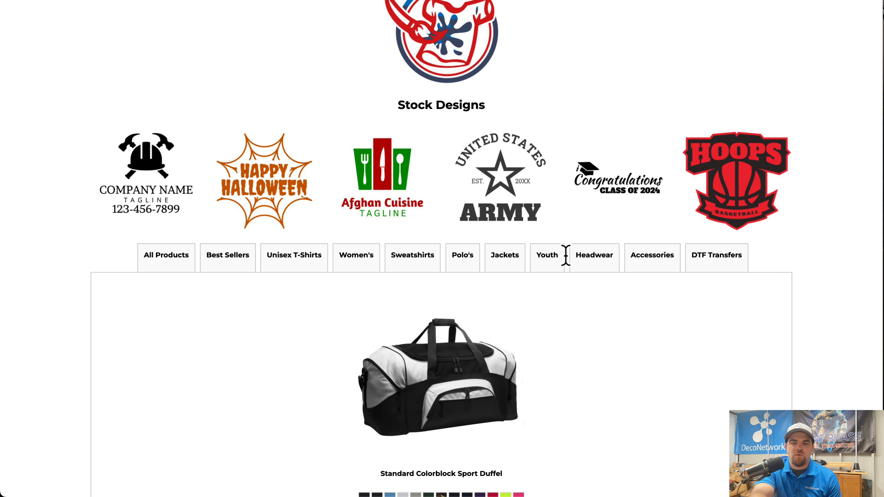
Step: Go back through the category tabs to Unisex T-Shirts and open the Fan Favorite Tee for decorating
left_click(509, 260)
left_click(458, 262)
left_click(419, 263)
left_click(358, 262)
left_click(301, 261)
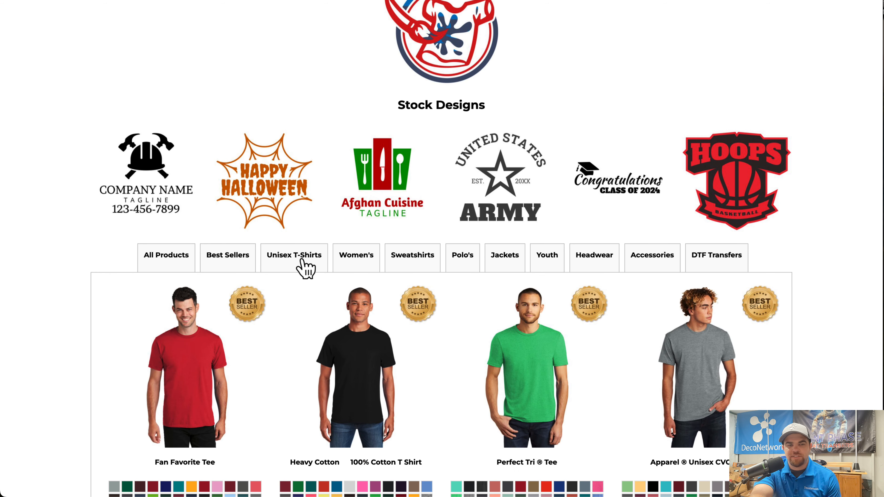
left_click(191, 365)
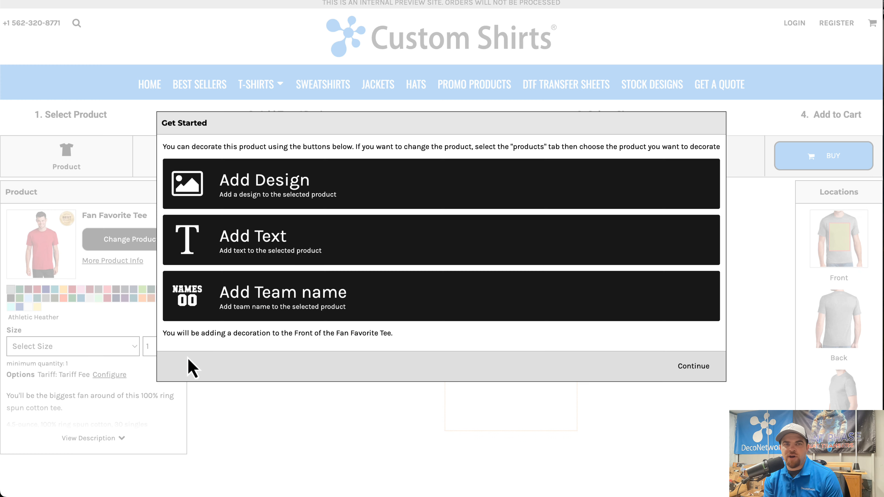